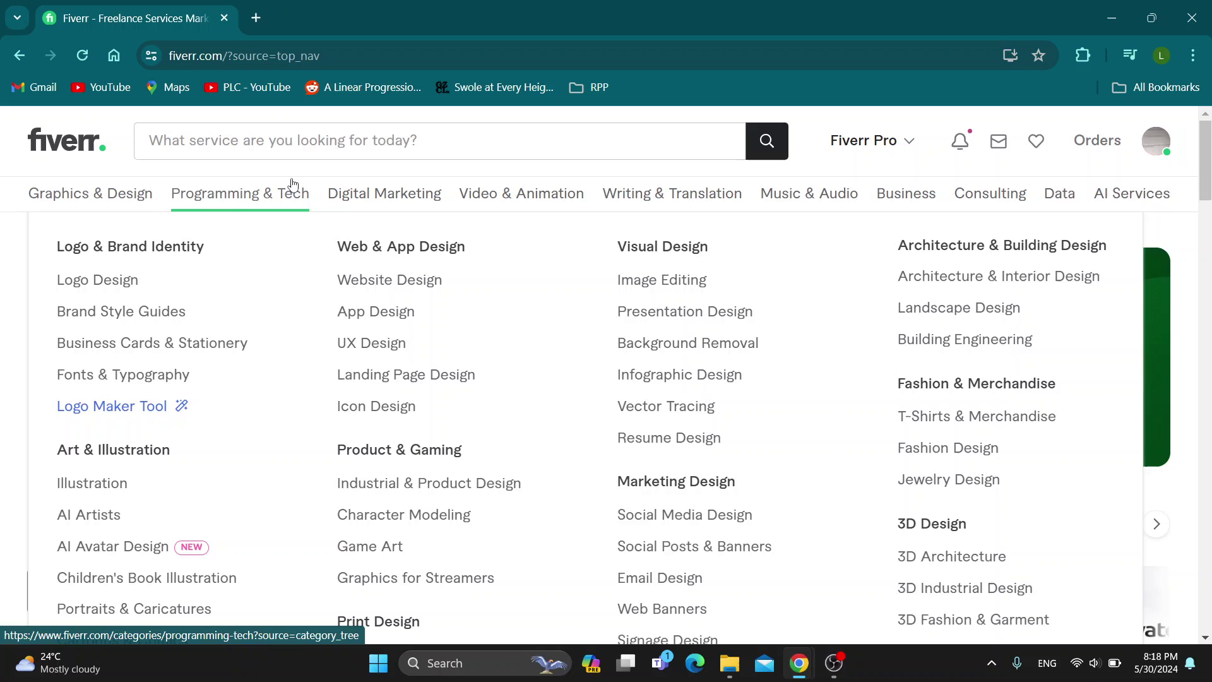
scroll(3, 313, "down", 2)
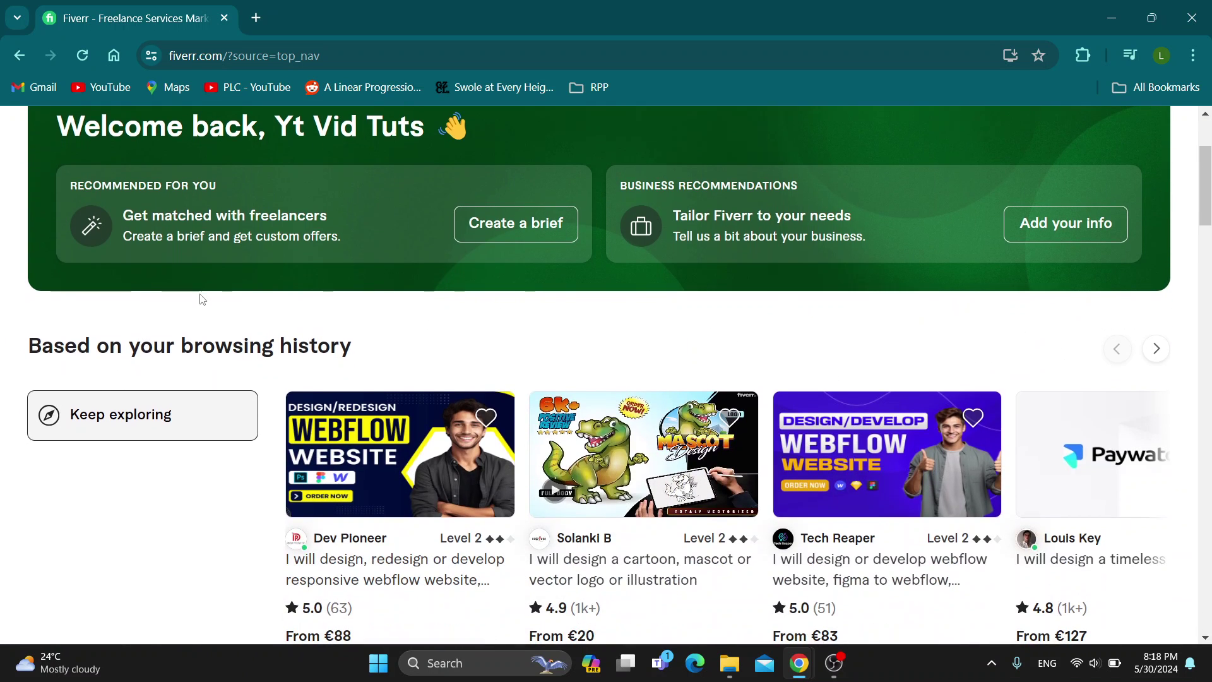
scroll(30, 328, "up", 2)
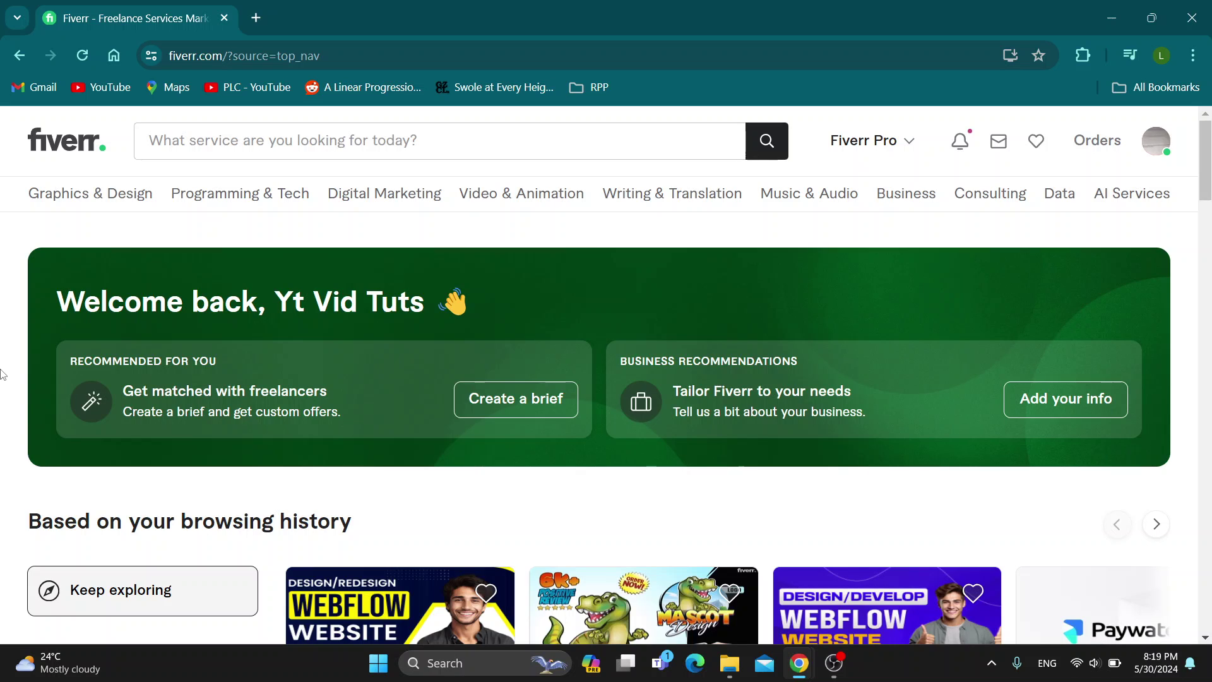
mouse_move(240, 193)
left_click(1156, 144)
left_click(1097, 141)
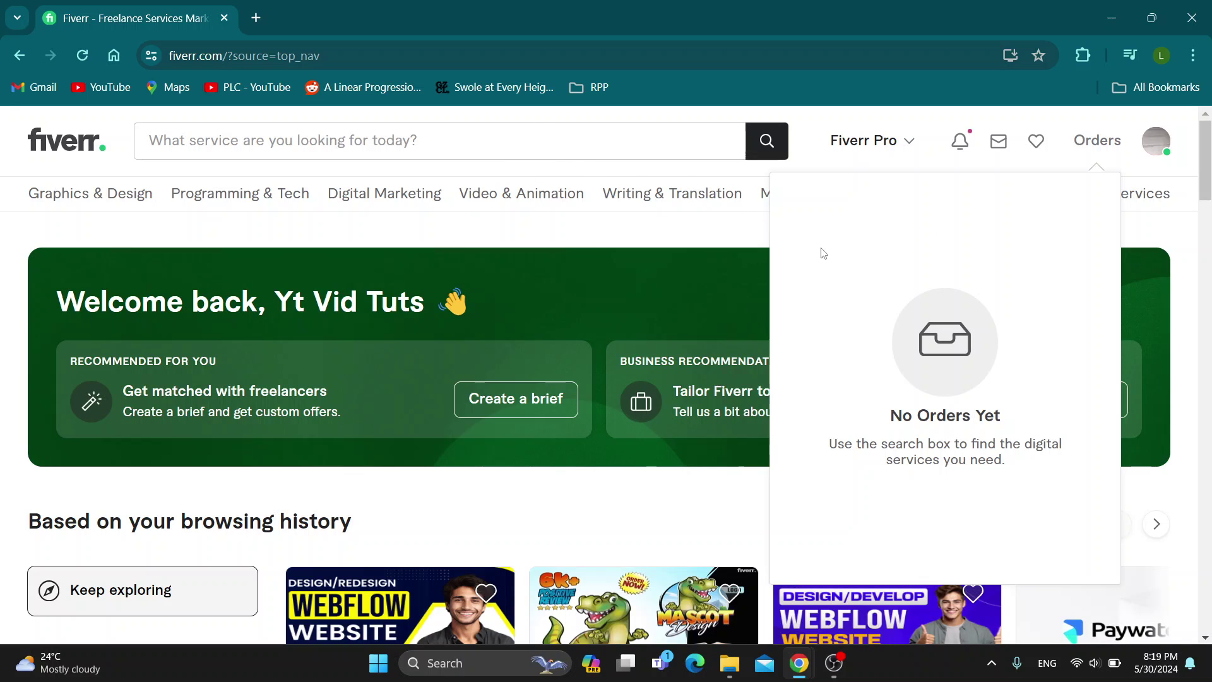
left_click(855, 206)
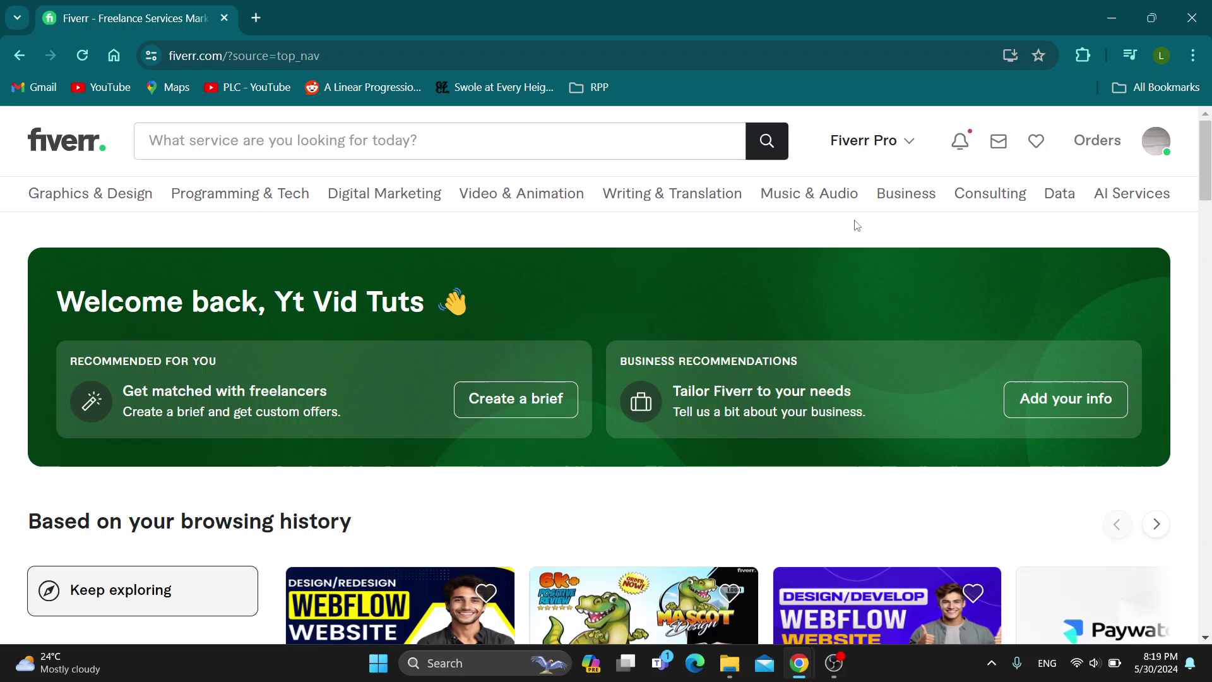
scroll(730, 265, "down", 3)
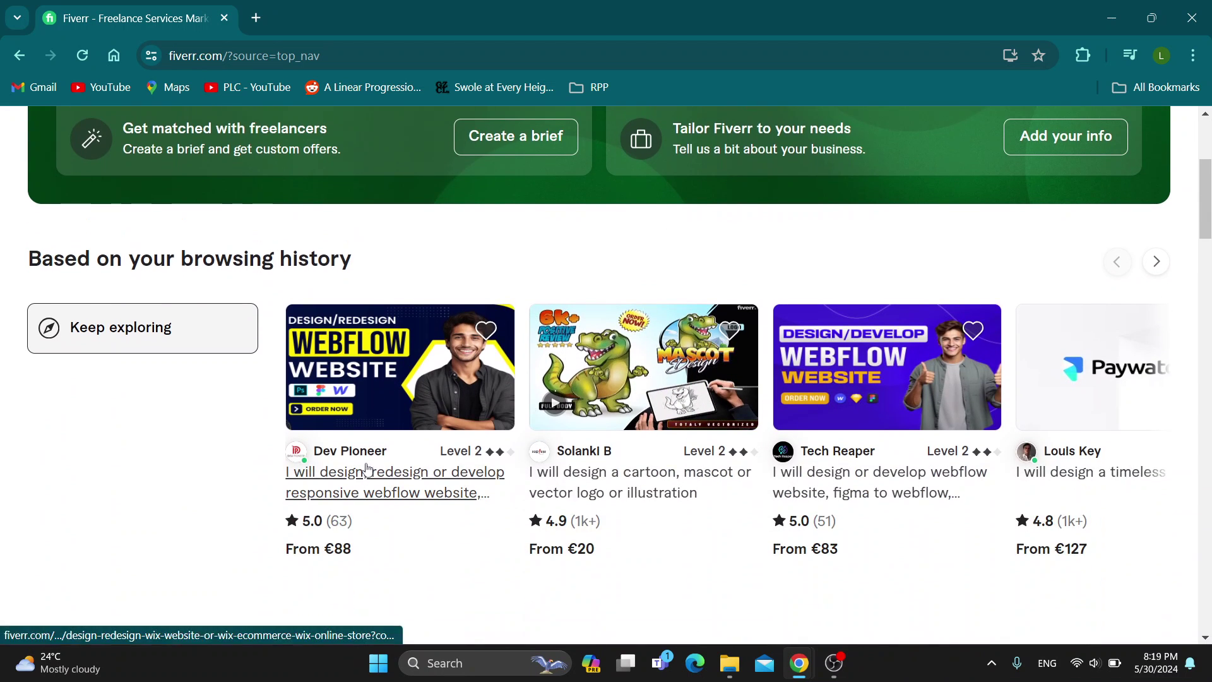
Open the profile of the seller behind the first Webflow gig in 'Based on your browsing history'
left_click(373, 458)
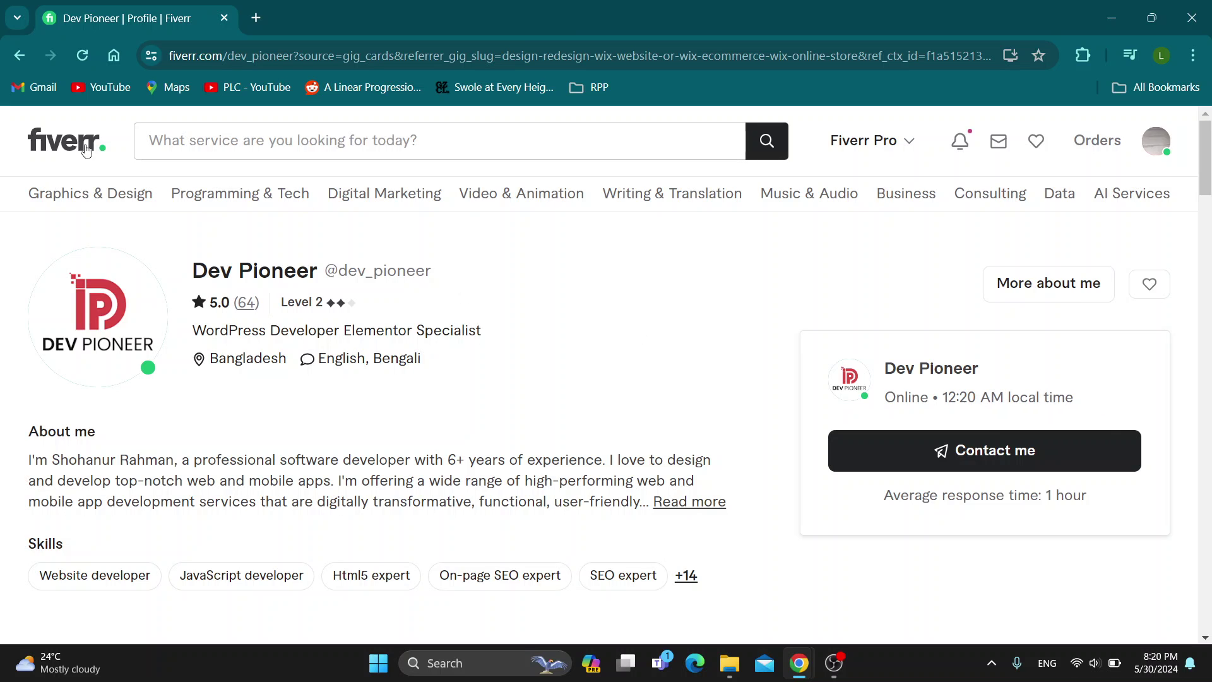
Leave the seller's profile for the Fiverr home page via the top-left logo
left_click(57, 140)
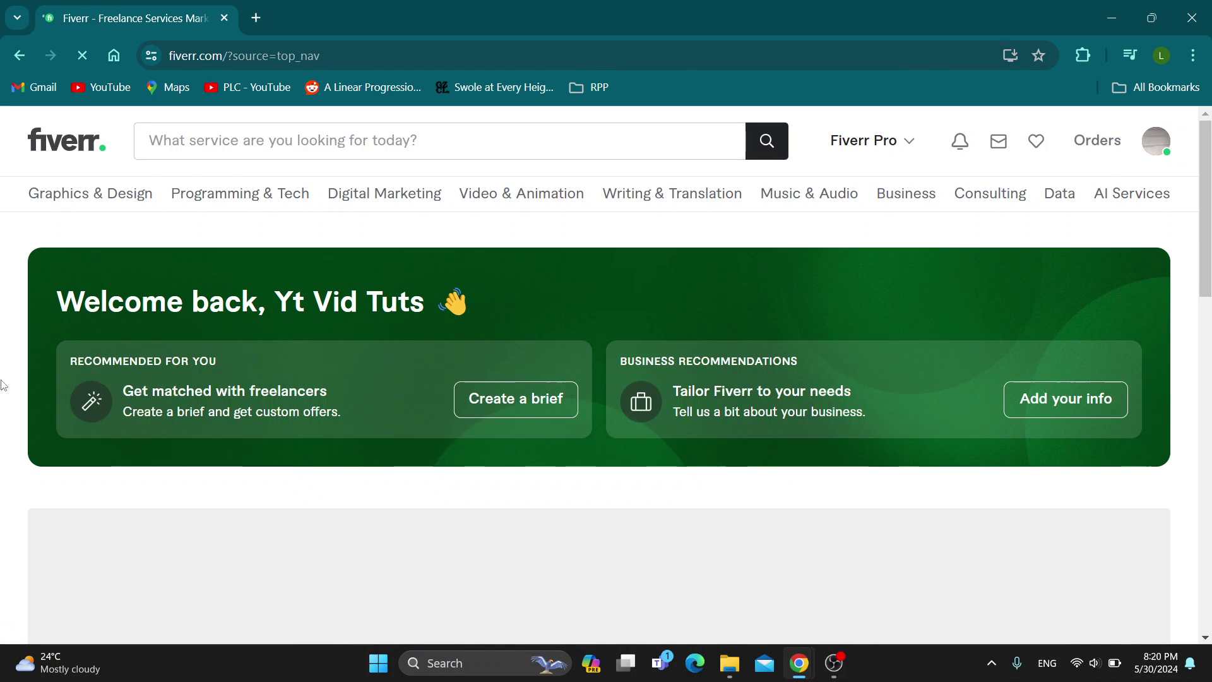